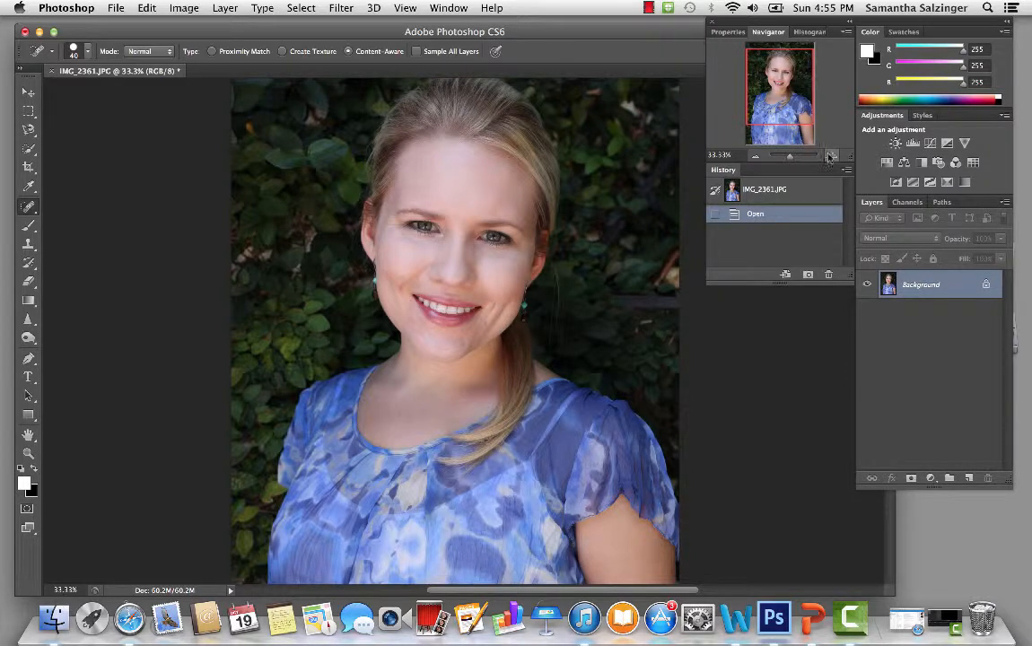
Step: Choose the Spot Healing Brush Tool and set its brush size to 40 px for retouching the face
{"action": "left_click", "coordinate": [830, 156]}
{"action": "left_click", "coordinate": [830, 156]}
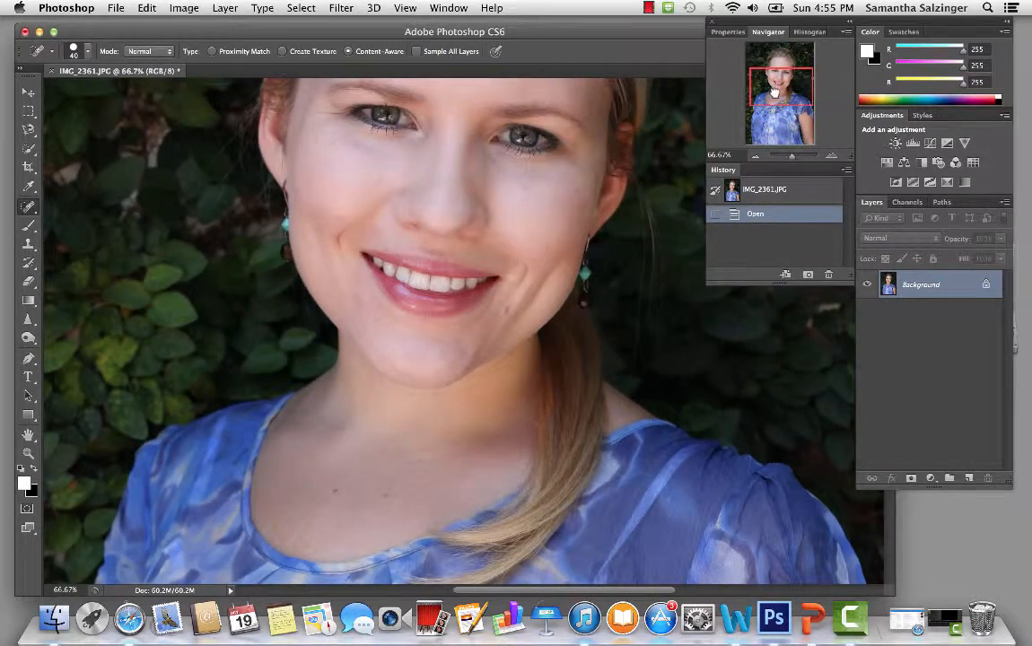
{"action": "left_click_drag", "start_coordinate": [774, 91], "coordinate": [778, 80]}
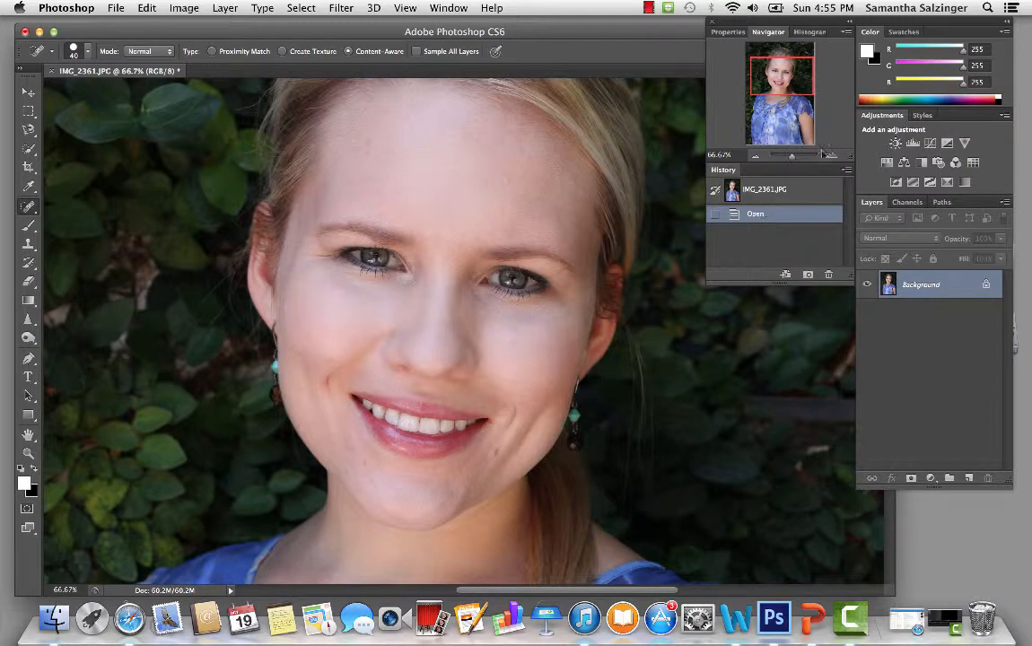
{"action": "left_click", "coordinate": [830, 157]}
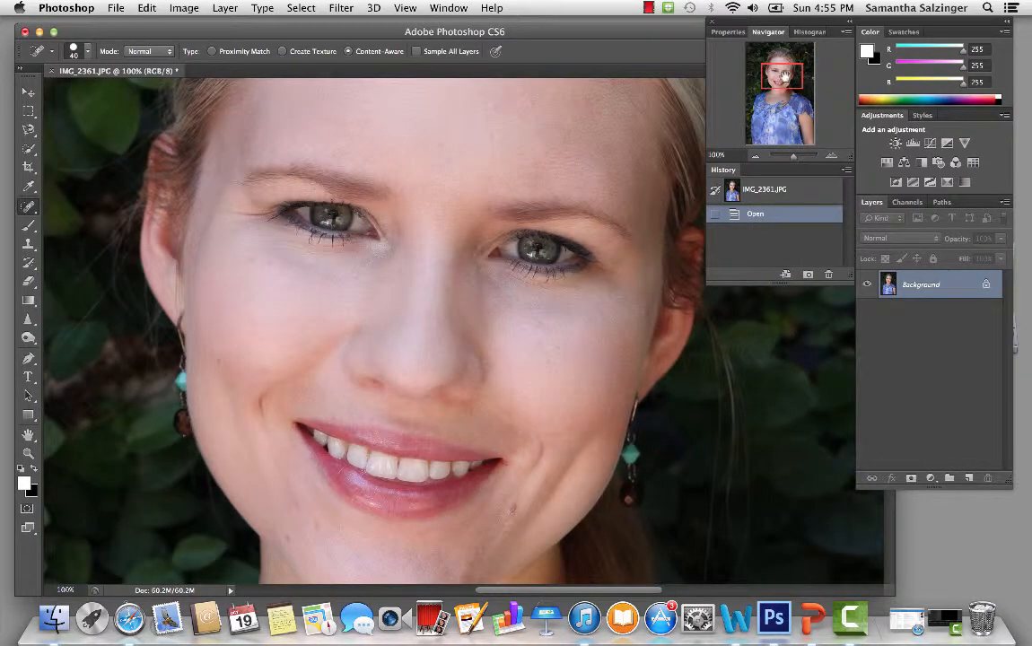
{"action": "left_click_drag", "start_coordinate": [784, 78], "coordinate": [784, 81]}
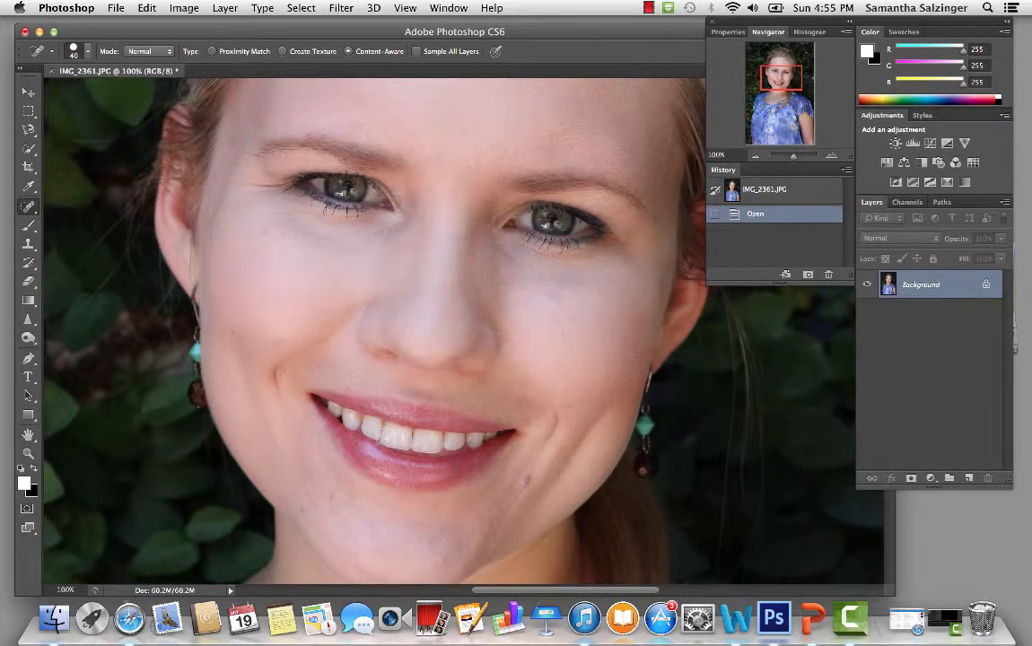
{"action": "left_click", "coordinate": [30, 207]}
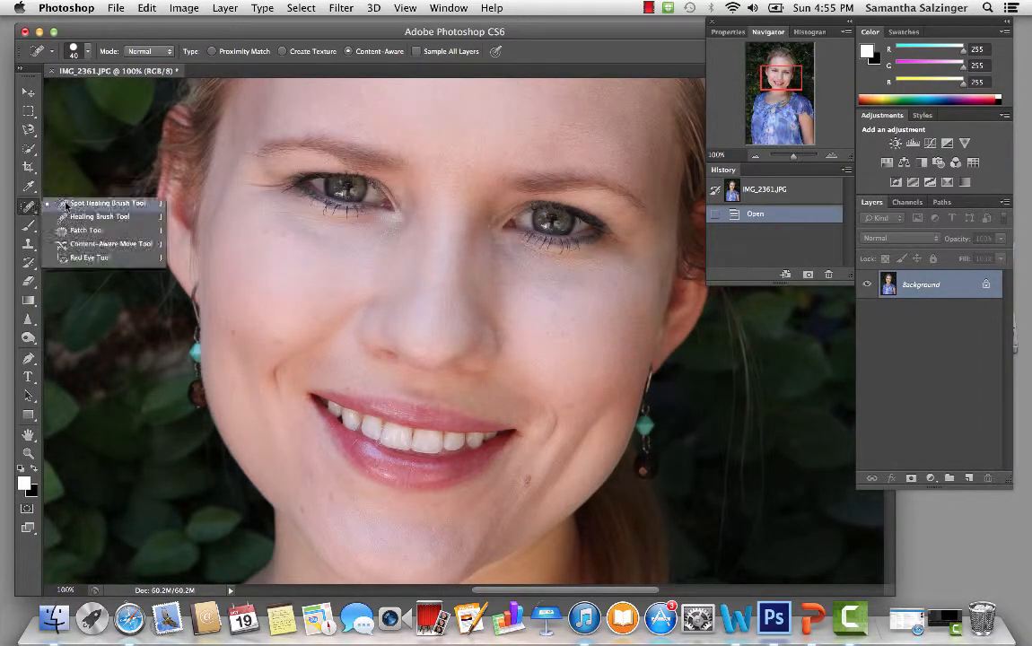
{"action": "left_click", "coordinate": [68, 205]}
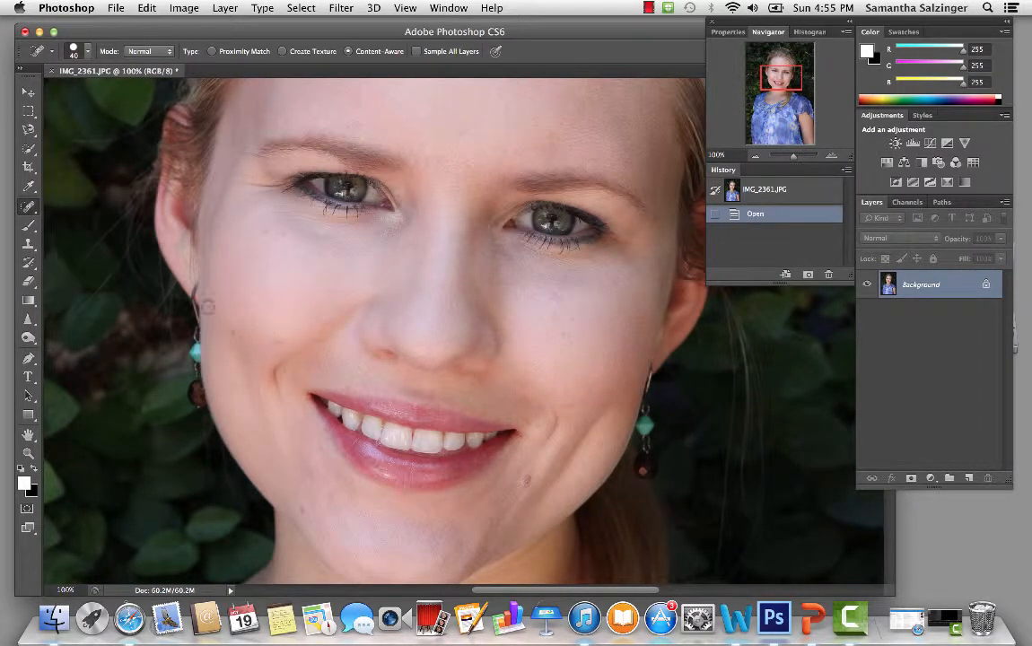
{"action": "left_click", "coordinate": [88, 51]}
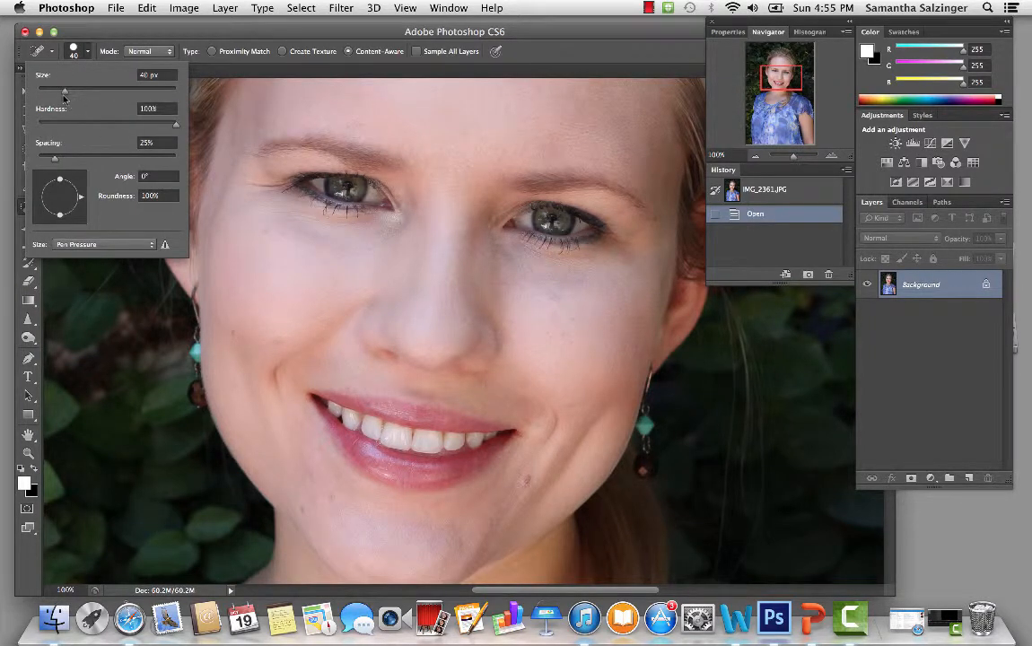
{"action": "left_click_drag", "start_coordinate": [64, 93], "coordinate": [98, 93]}
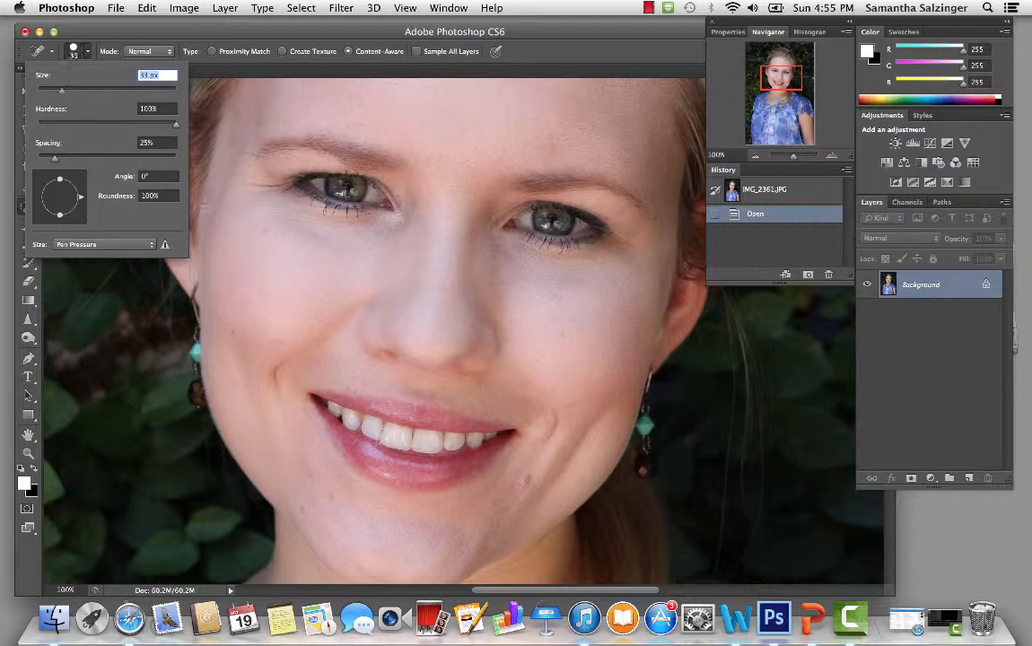
Step: Heal the spot below the outer corner of the left-hand eye and the mole and marks beside the mouth
{"action": "left_click", "coordinate": [267, 229]}
{"action": "left_click", "coordinate": [268, 229]}
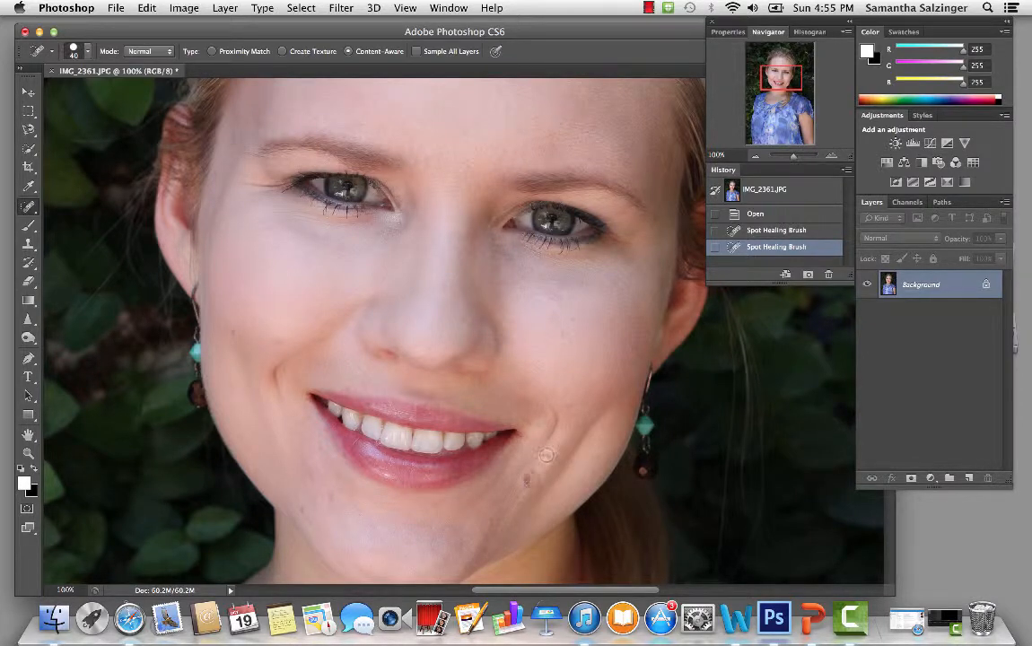
{"action": "left_click", "coordinate": [528, 480]}
{"action": "left_click", "coordinate": [524, 482]}
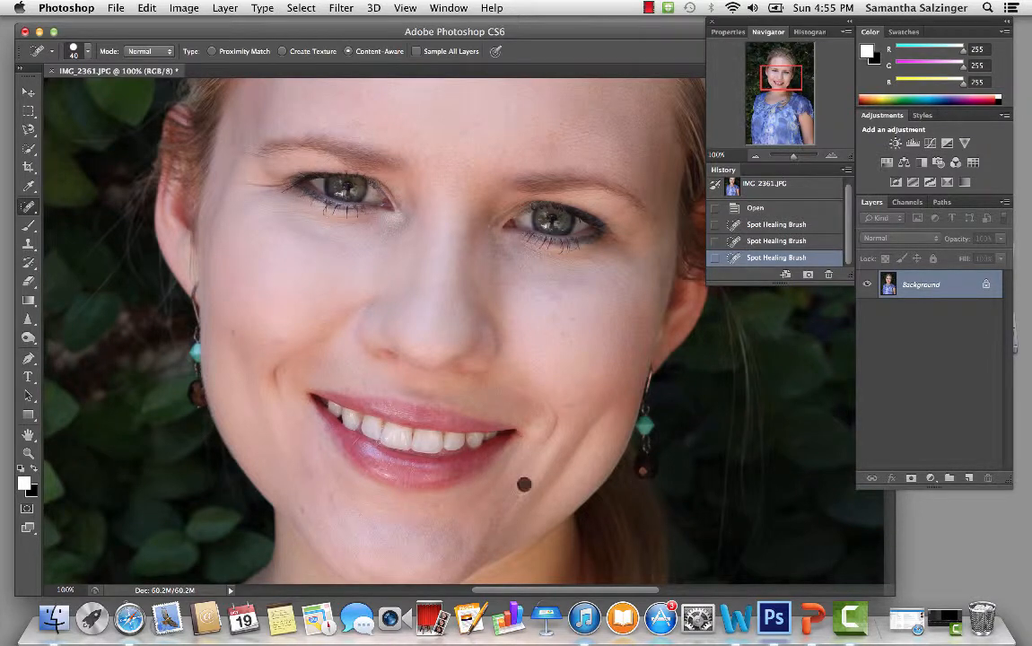
{"action": "left_click", "coordinate": [521, 440]}
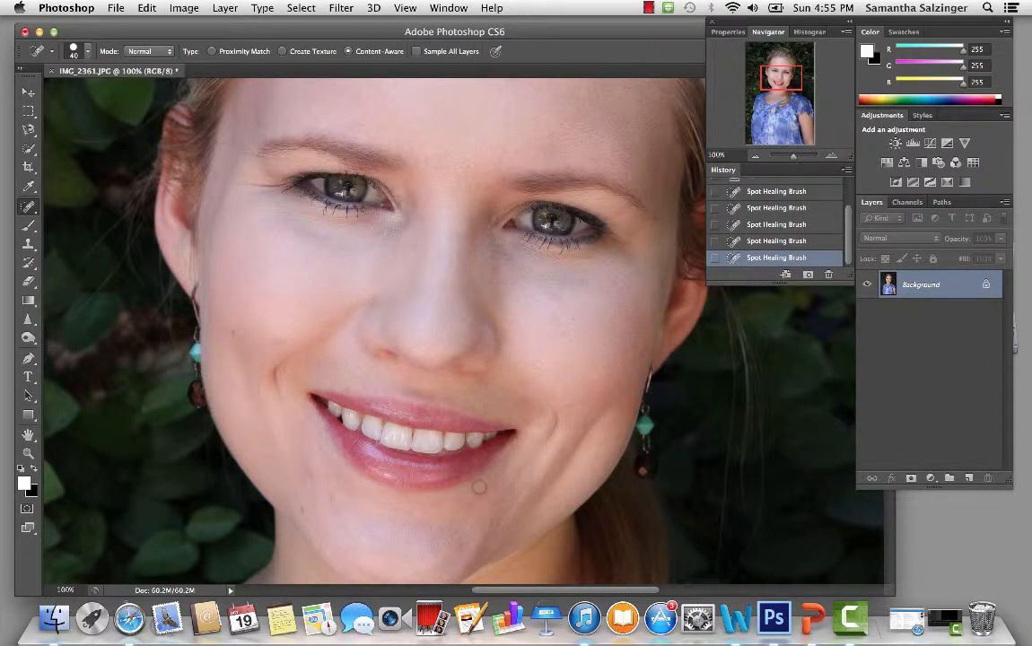
Step: Heal the small dark spots on both cheeks and along the chin with the Spot Healing Brush
{"action": "left_click", "coordinate": [279, 342]}
{"action": "left_click", "coordinate": [224, 314]}
{"action": "left_click", "coordinate": [267, 223]}
{"action": "left_click", "coordinate": [331, 496]}
{"action": "left_click", "coordinate": [303, 508]}
{"action": "left_click", "coordinate": [568, 316]}
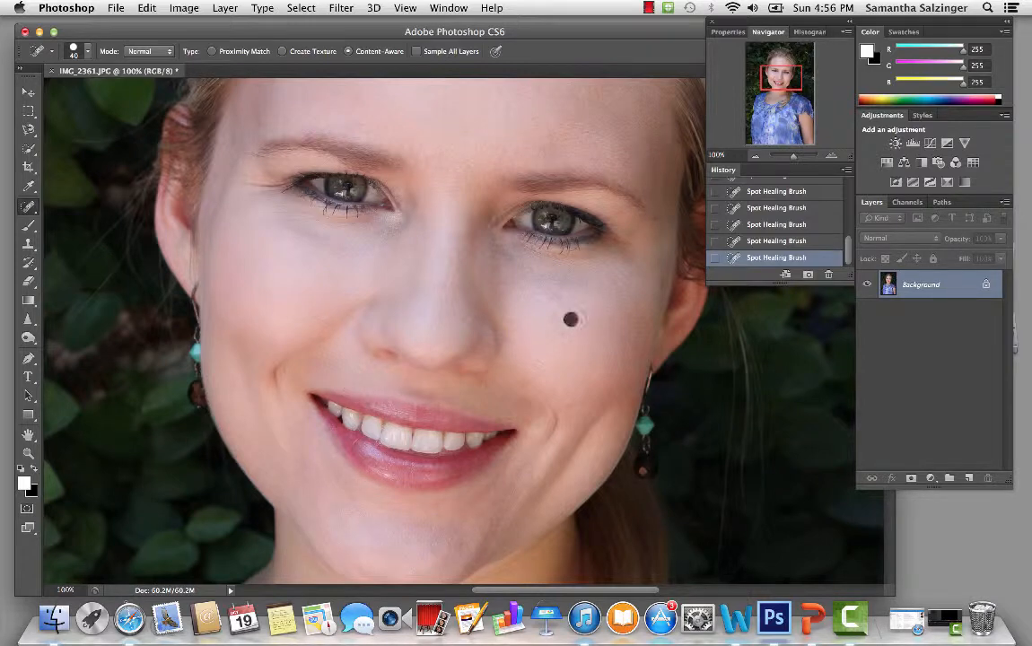
{"action": "left_click", "coordinate": [571, 401]}
Step: Heal the faint blemishes remaining on the cheeks beneath both eyes
{"action": "scroll", "coordinate": [525, 404], "scroll_direction": "up", "scroll_amount": 5}
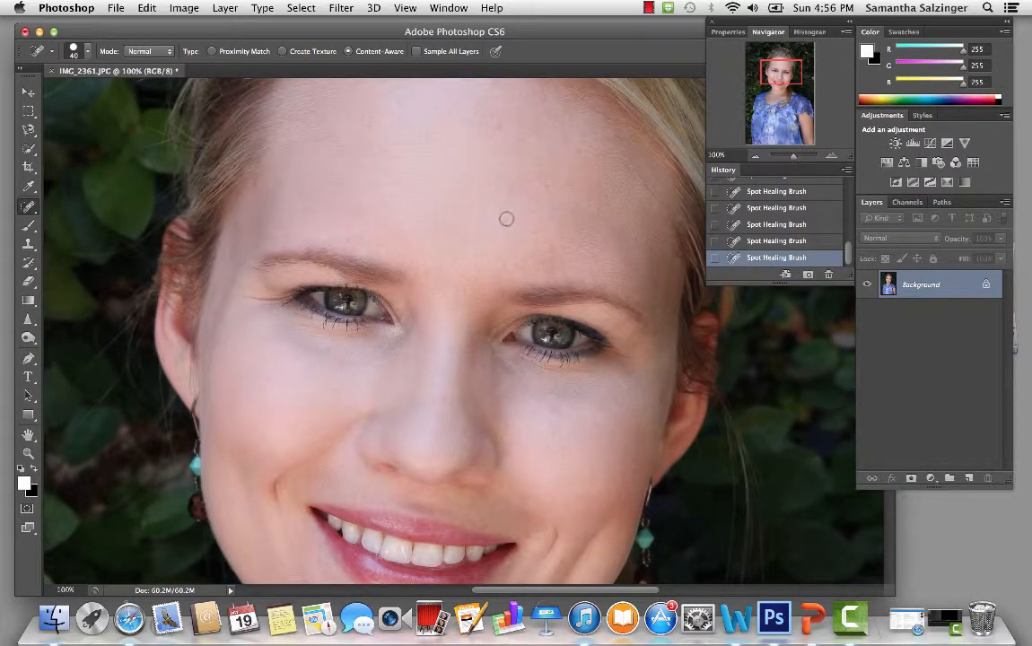
{"action": "scroll", "coordinate": [546, 183], "scroll_direction": "down", "scroll_amount": 7}
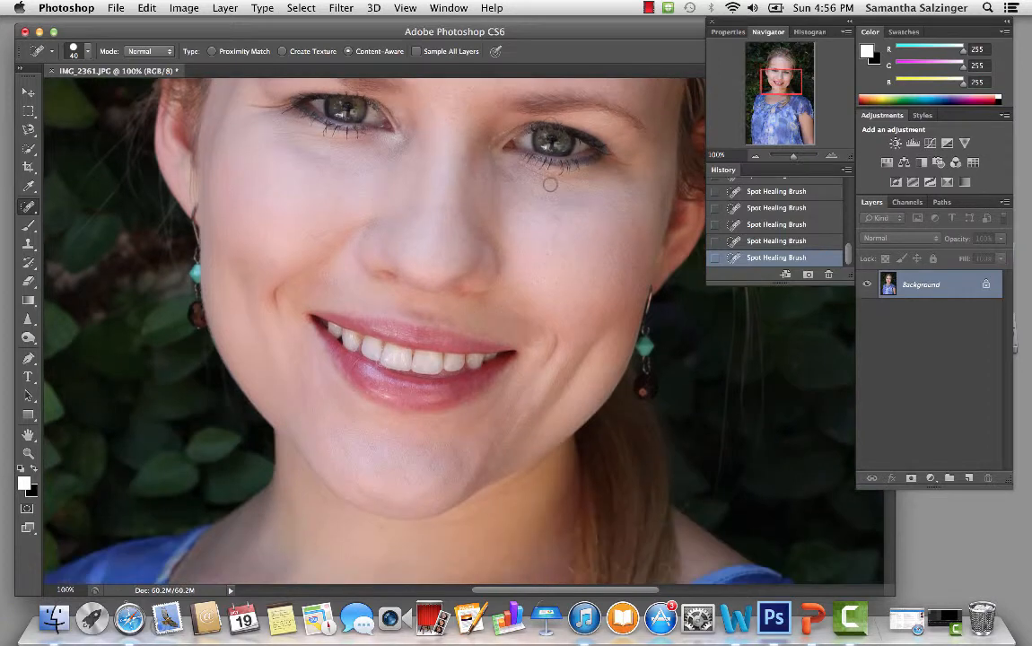
{"action": "left_click_drag", "start_coordinate": [302, 228], "coordinate": [329, 245]}
{"action": "left_click", "coordinate": [571, 260]}
Step: Remove the moles and spots on the chest, neck and underside of the chin with the Spot Healing Brush
{"action": "scroll", "coordinate": [433, 377], "scroll_direction": "down", "scroll_amount": 4}
{"action": "scroll", "coordinate": [433, 378], "scroll_direction": "down", "scroll_amount": 2}
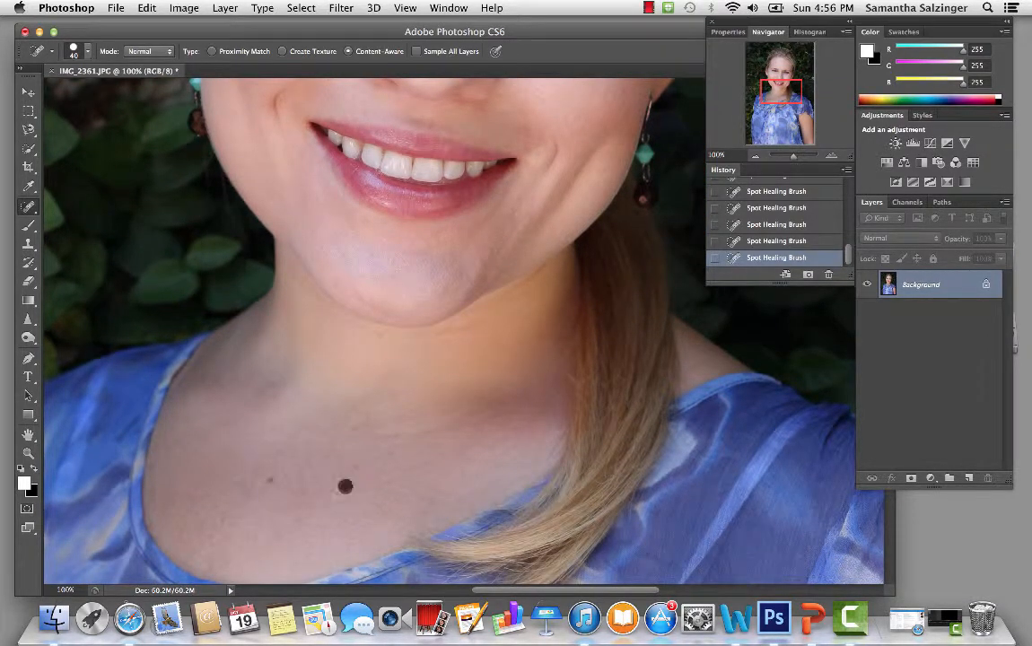
{"action": "left_click", "coordinate": [346, 486]}
{"action": "left_click", "coordinate": [355, 426]}
{"action": "left_click", "coordinate": [215, 381]}
{"action": "left_click", "coordinate": [272, 383]}
{"action": "left_click", "coordinate": [283, 369]}
{"action": "left_click", "coordinate": [344, 301]}
Step: Switch to the Clone Stamp Tool and enlarge its brush to 150 px for the under-eye area
{"action": "scroll", "coordinate": [458, 434], "scroll_direction": "up", "scroll_amount": 10}
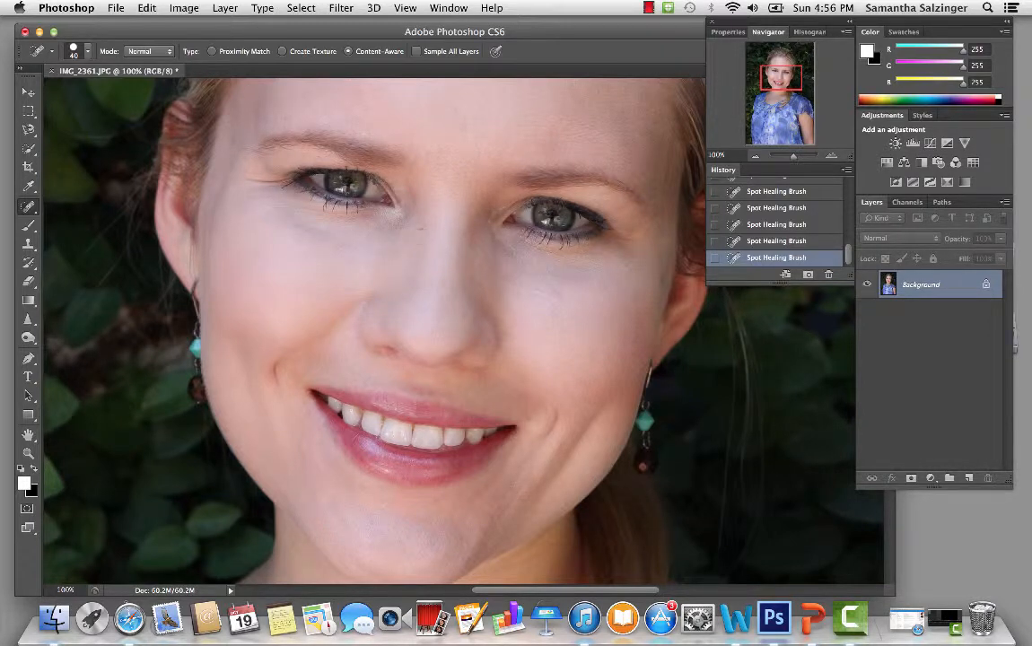
{"action": "left_click", "coordinate": [28, 243]}
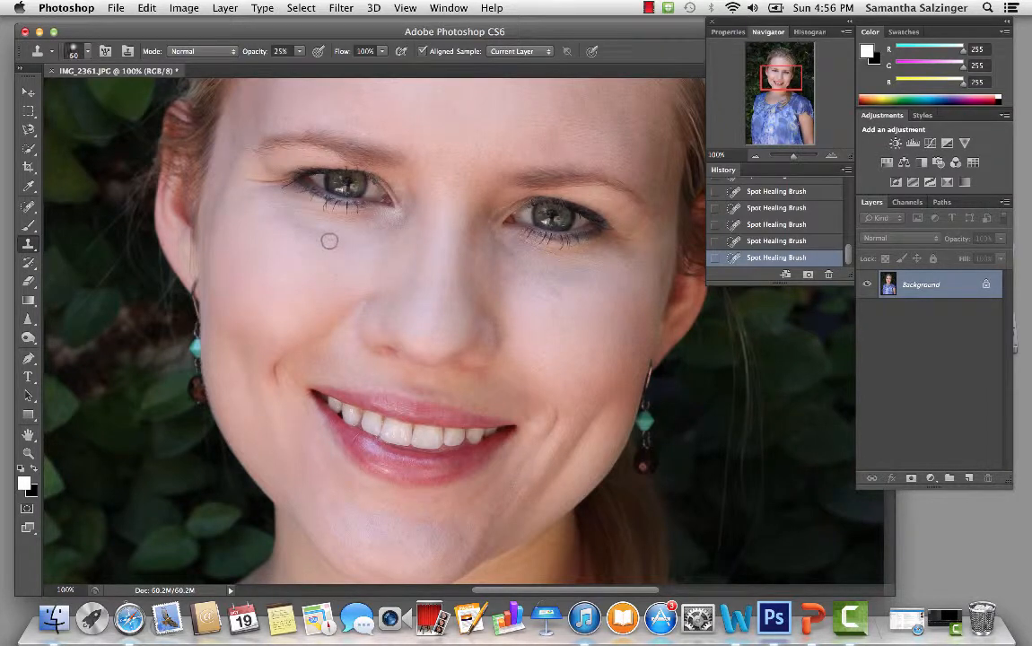
{"action": "key", "text": "bracketright"}
{"action": "key", "text": "bracketright"}
{"action": "key", "text": "bracketright"}
{"action": "key", "text": "bracketright"}
{"action": "key", "text": "bracketright"}
{"action": "key", "text": "bracketright"}
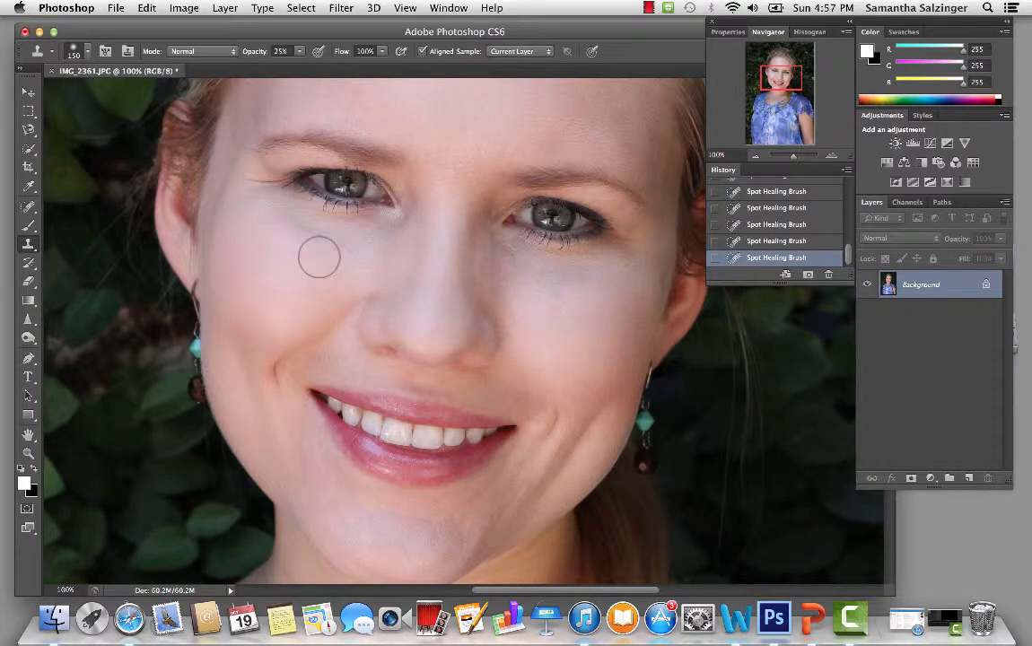
Step: Set the Clone Stamp's opacity to 19% and its blend mode to Lighten
{"action": "left_click", "coordinate": [300, 52]}
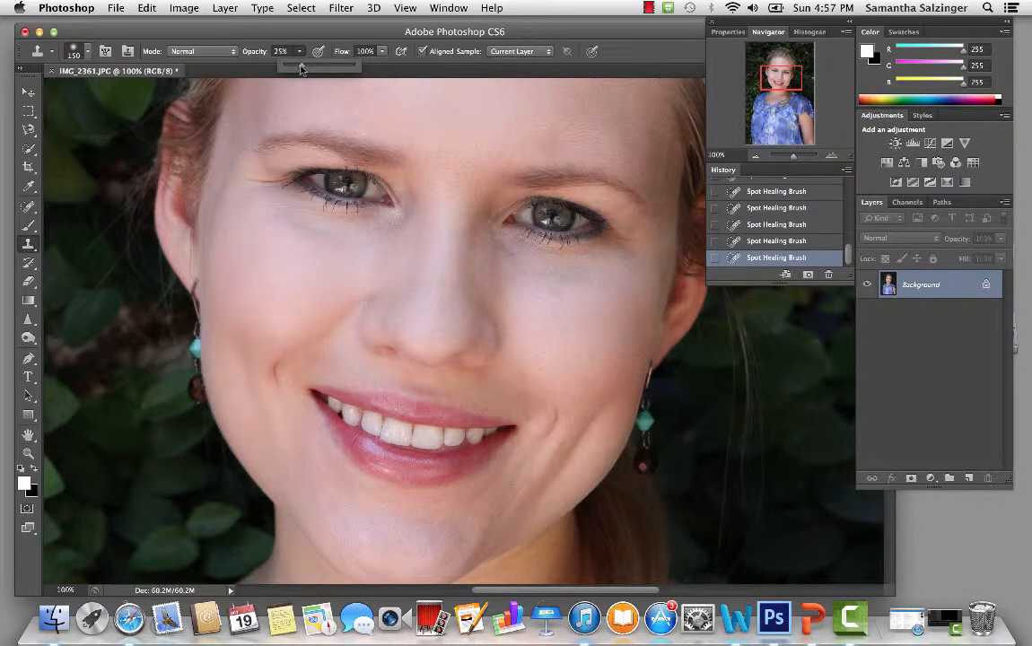
{"action": "mouse_move", "coordinate": [299, 68]}
{"action": "left_mouse_down"}
{"action": "mouse_move", "coordinate": [322, 68]}
{"action": "mouse_move", "coordinate": [298, 74]}
{"action": "left_mouse_up"}
{"action": "left_click", "coordinate": [235, 54]}
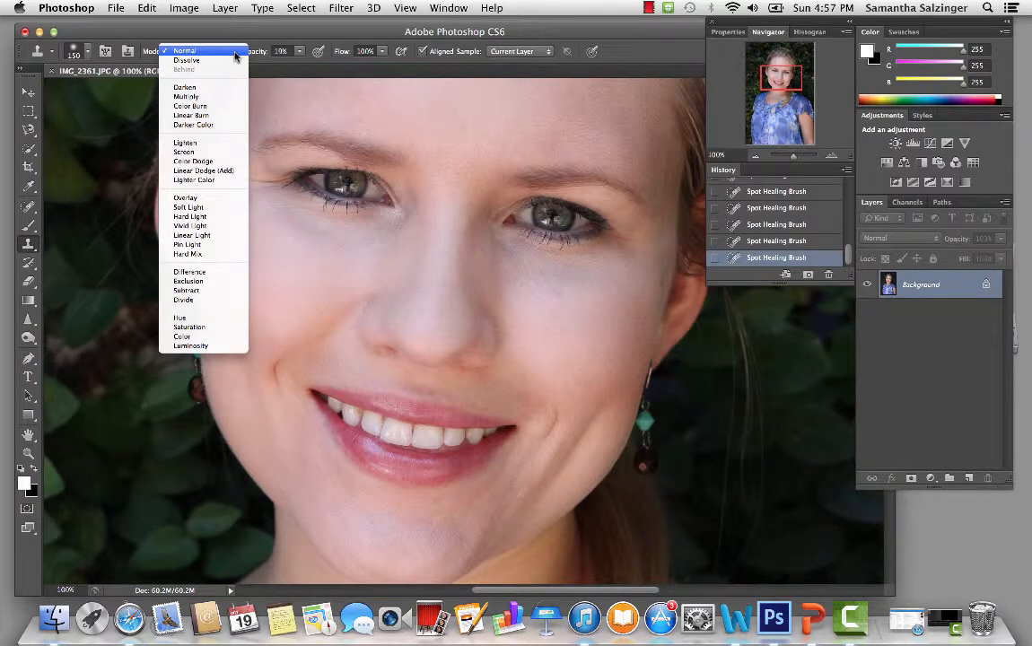
{"action": "left_click", "coordinate": [217, 143]}
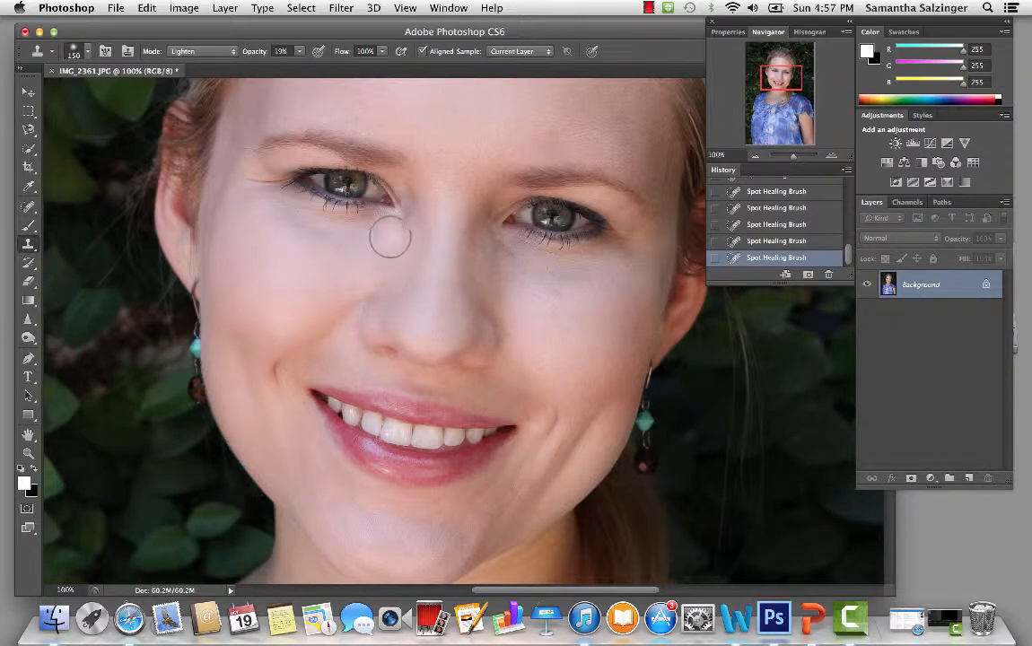
Step: Lighten the shadows under both eyes by sampling brighter cheek skin and cloning it over them
{"action": "left_click_drag", "start_coordinate": [408, 225], "coordinate": [375, 232]}
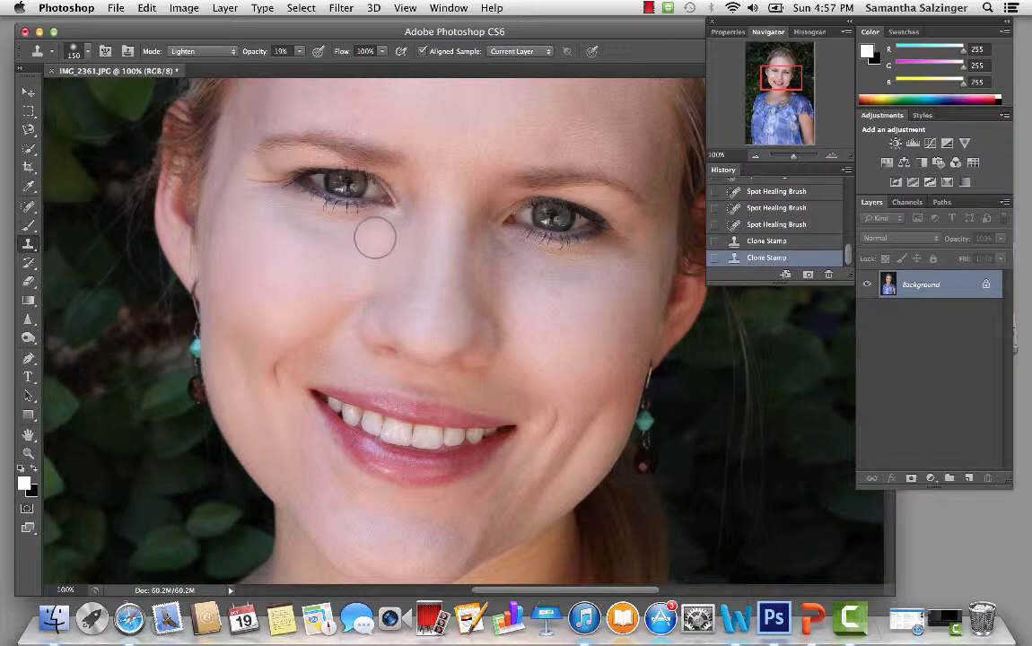
{"action": "left_click", "coordinate": [304, 256], "text": "alt"}
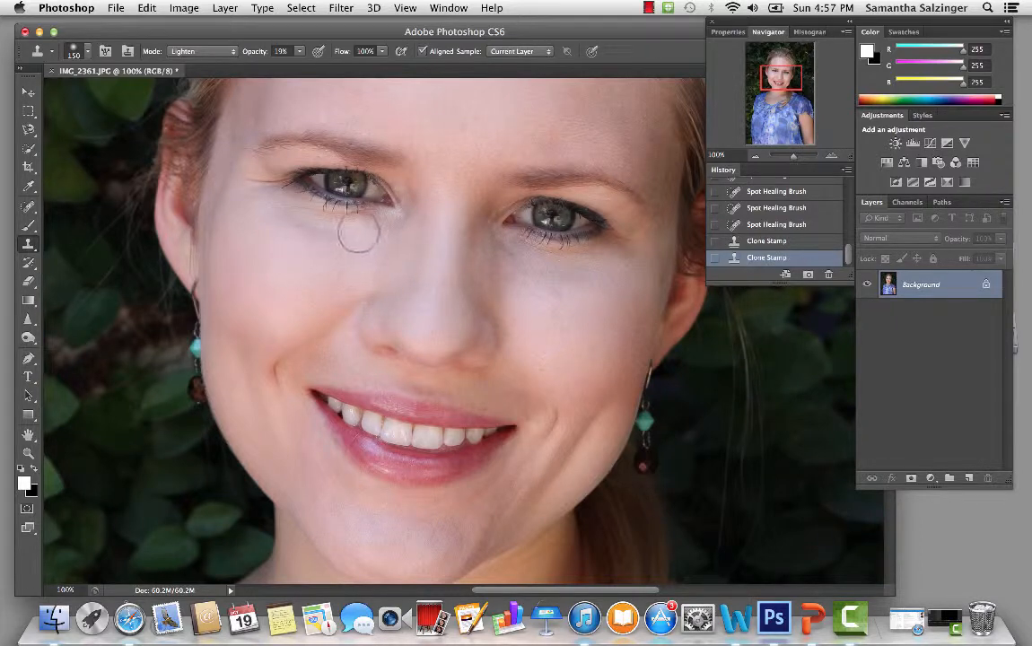
{"action": "mouse_move", "coordinate": [357, 234]}
{"action": "left_mouse_down"}
{"action": "mouse_move", "coordinate": [310, 228]}
{"action": "mouse_move", "coordinate": [291, 266]}
{"action": "mouse_move", "coordinate": [288, 219]}
{"action": "left_mouse_up"}
{"action": "left_click", "coordinate": [322, 236], "text": "alt"}
{"action": "left_click", "coordinate": [284, 261], "text": "alt"}
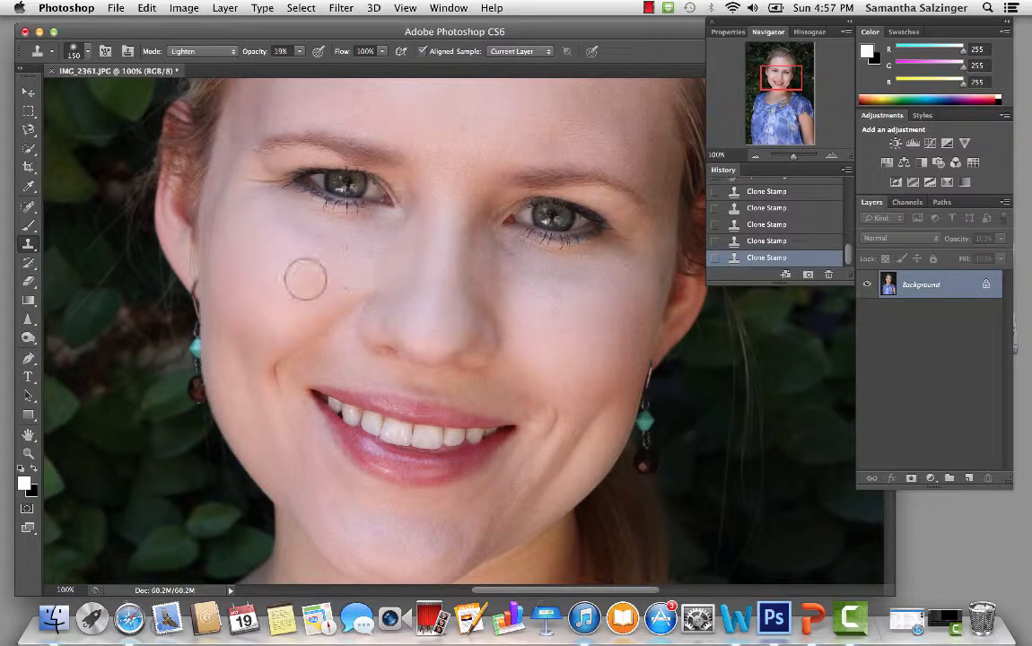
{"action": "left_click", "coordinate": [290, 258], "text": "alt"}
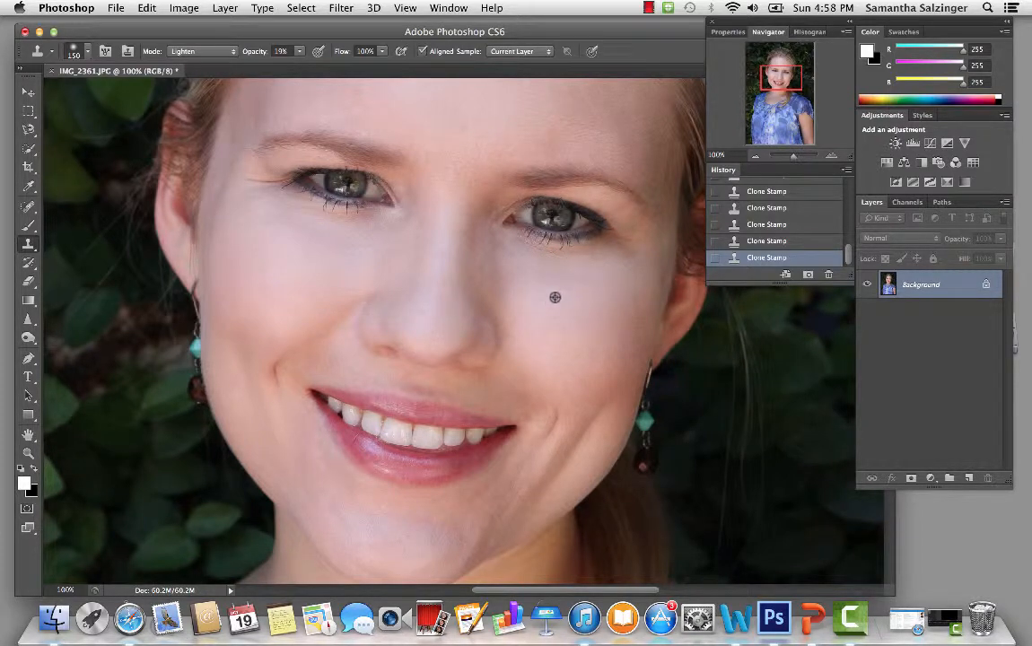
{"action": "left_click", "coordinate": [555, 296], "text": "alt"}
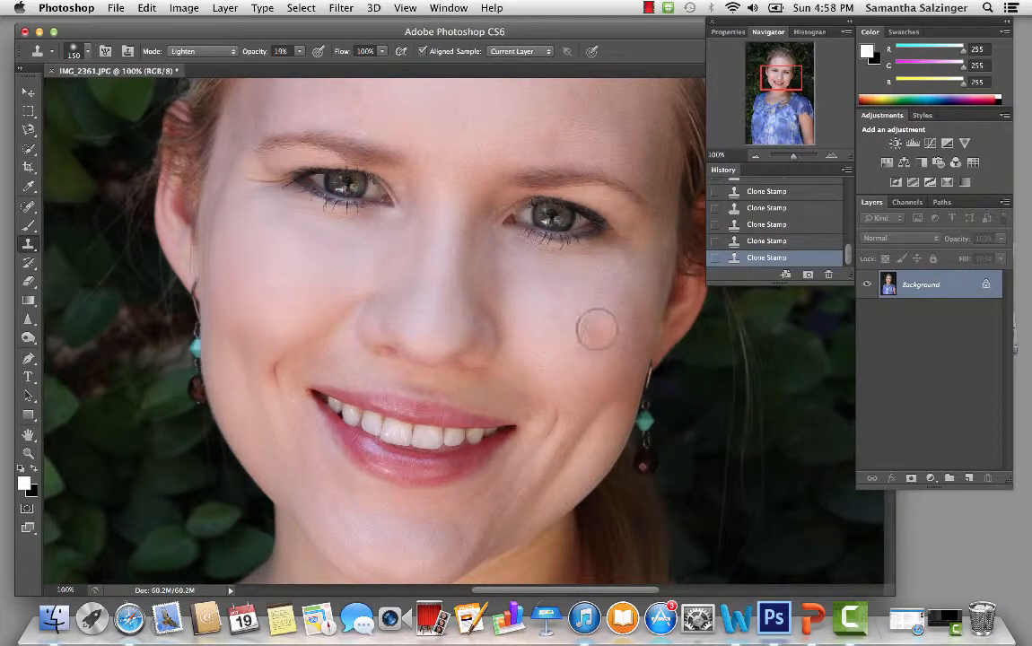
{"action": "left_click_drag", "start_coordinate": [594, 326], "coordinate": [633, 318]}
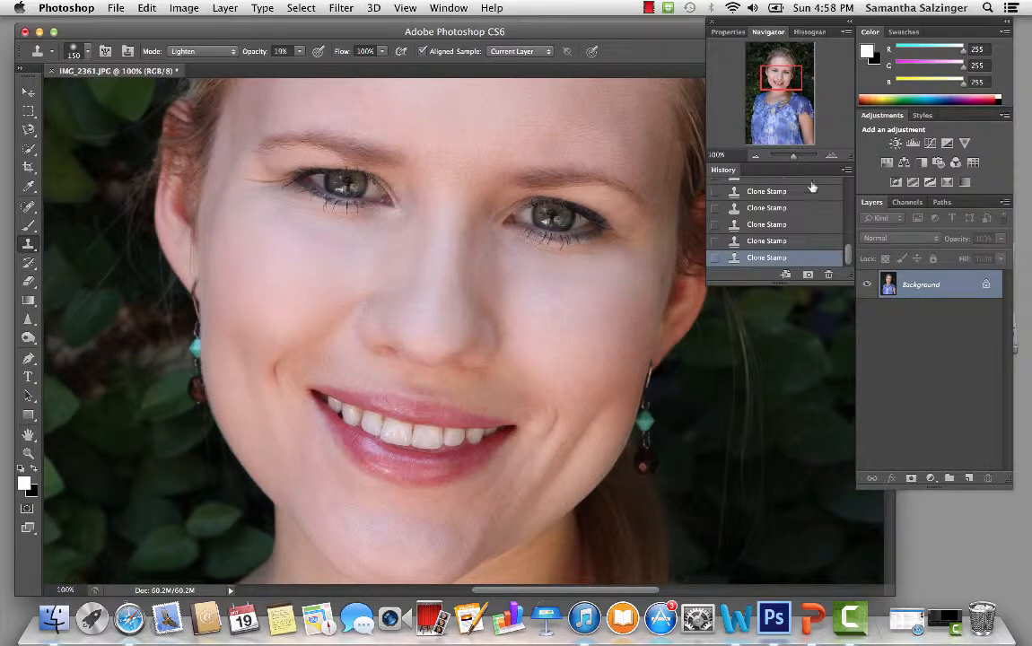
Step: Compare the portrait without and with the clone stamping by stepping back to the last Spot Healing Brush state and returning to the latest state
{"action": "left_click_drag", "start_coordinate": [847, 253], "coordinate": [844, 192]}
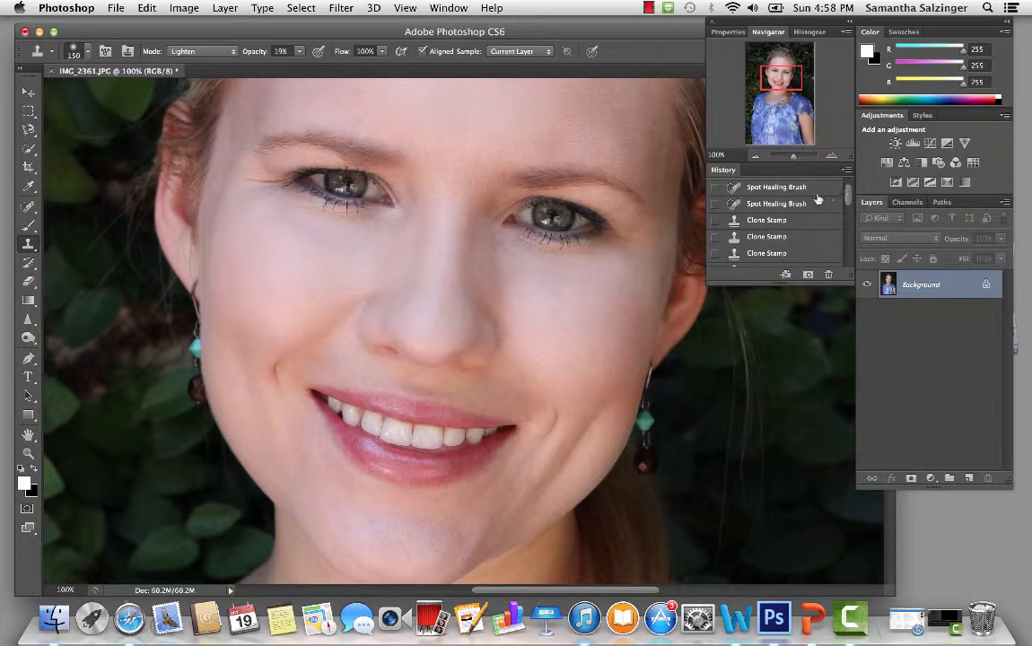
{"action": "left_click", "coordinate": [803, 205]}
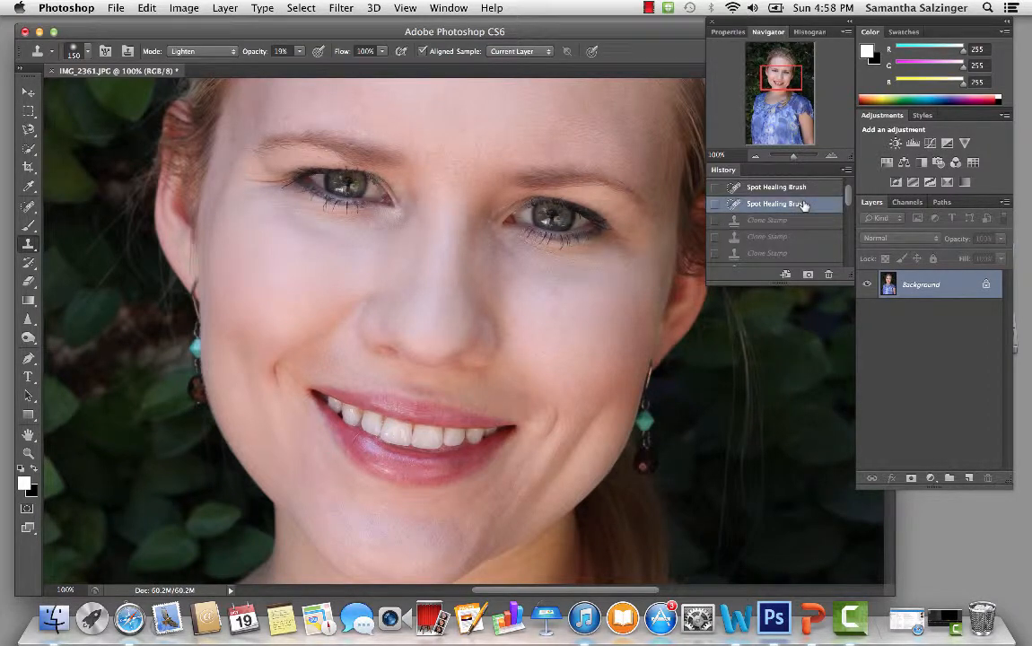
{"action": "left_click", "coordinate": [755, 157]}
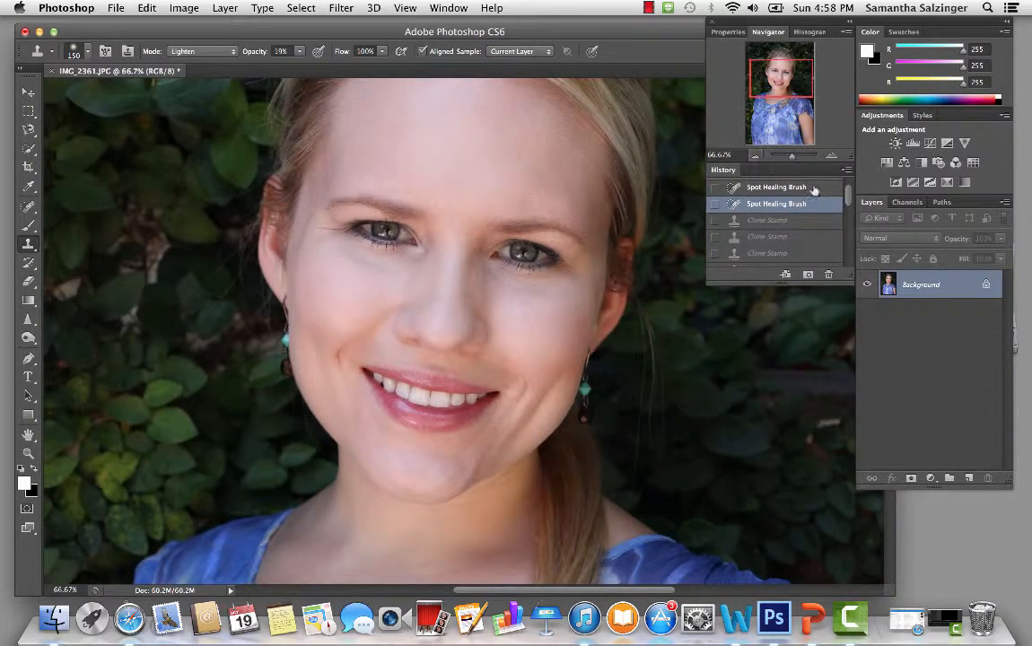
{"action": "left_click_drag", "start_coordinate": [847, 194], "coordinate": [846, 260]}
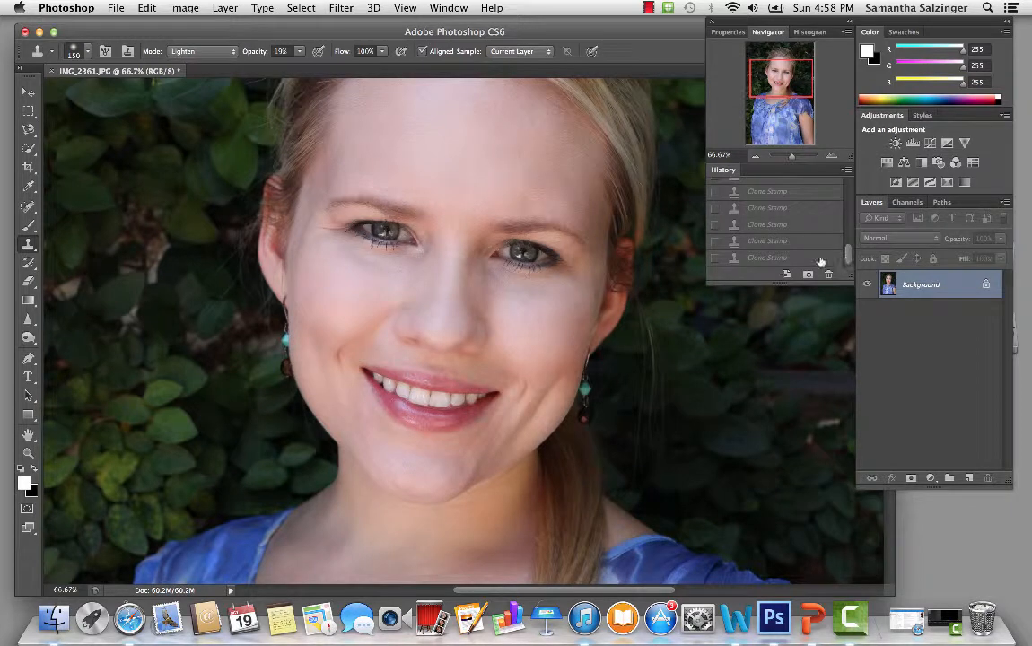
{"action": "left_click", "coordinate": [777, 257]}
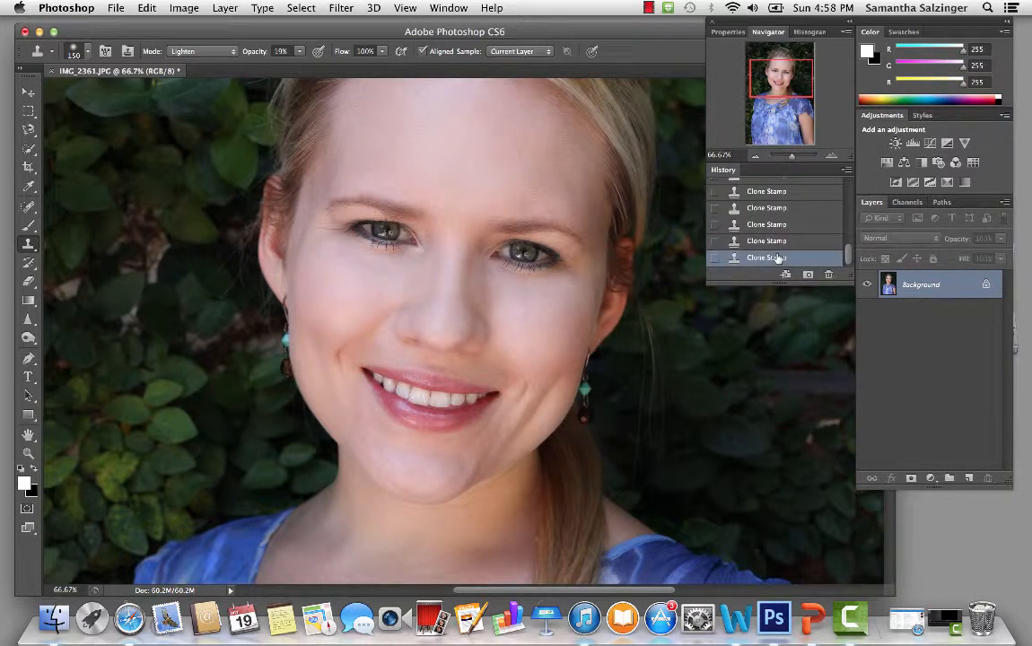
Step: Compare the retouched portrait with the original IMG_2361.JPG snapshot, and return to the latest Clone Stamp state
{"action": "left_click_drag", "start_coordinate": [847, 254], "coordinate": [843, 198]}
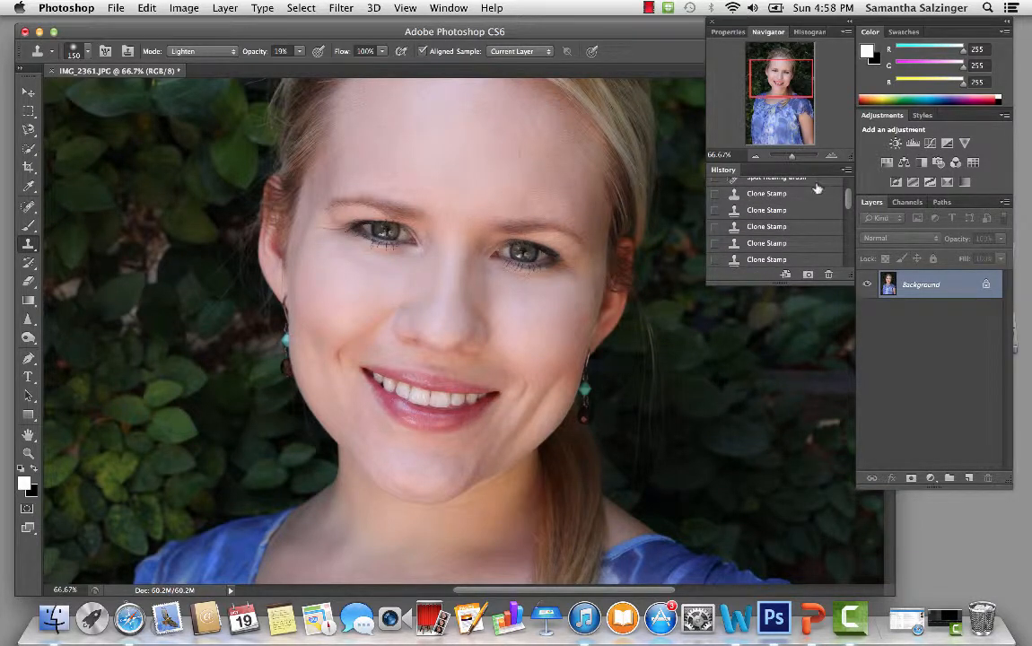
{"action": "left_click", "coordinate": [817, 184]}
{"action": "mouse_move", "coordinate": [847, 199]}
{"action": "left_mouse_down"}
{"action": "mouse_move", "coordinate": [848, 260]}
{"action": "mouse_move", "coordinate": [846, 179]}
{"action": "left_mouse_up"}
{"action": "left_click", "coordinate": [815, 259]}
{"action": "left_click", "coordinate": [763, 189]}
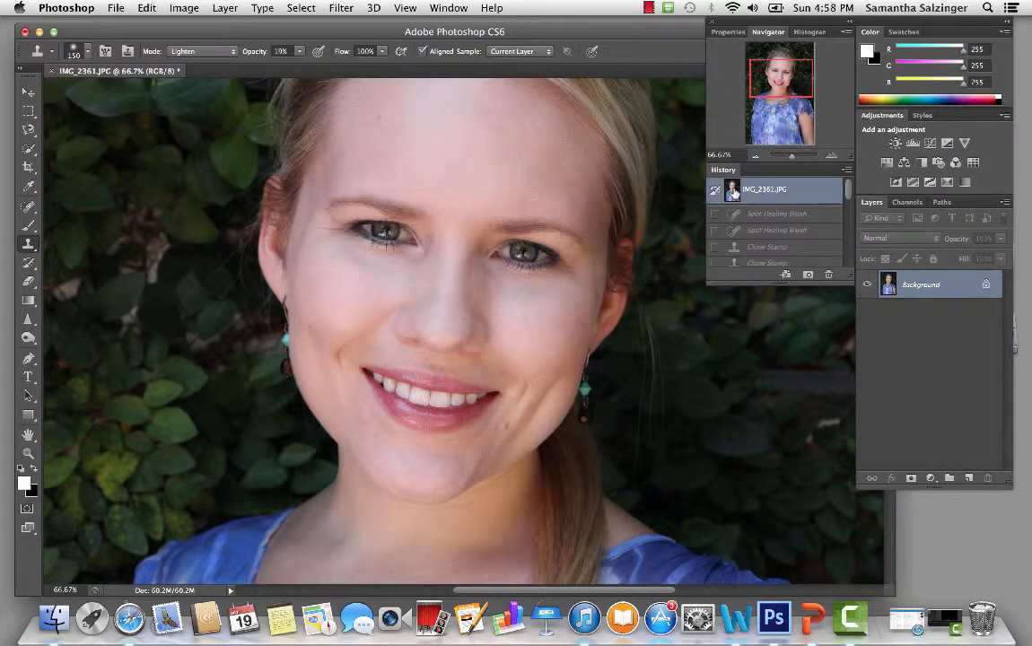
{"action": "left_click_drag", "start_coordinate": [847, 189], "coordinate": [847, 274]}
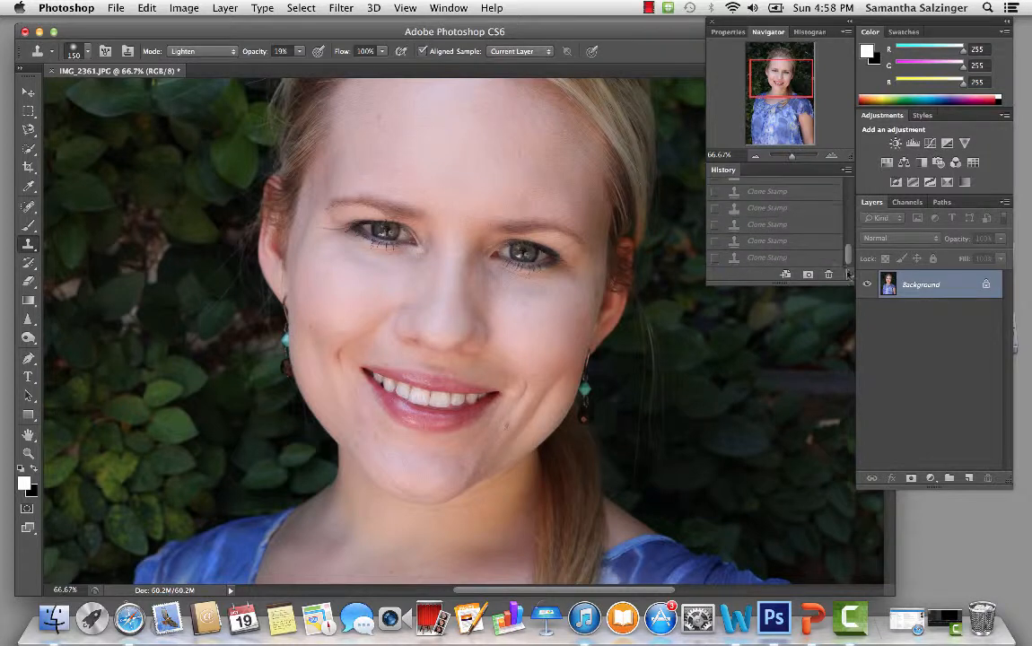
{"action": "left_click", "coordinate": [745, 257]}
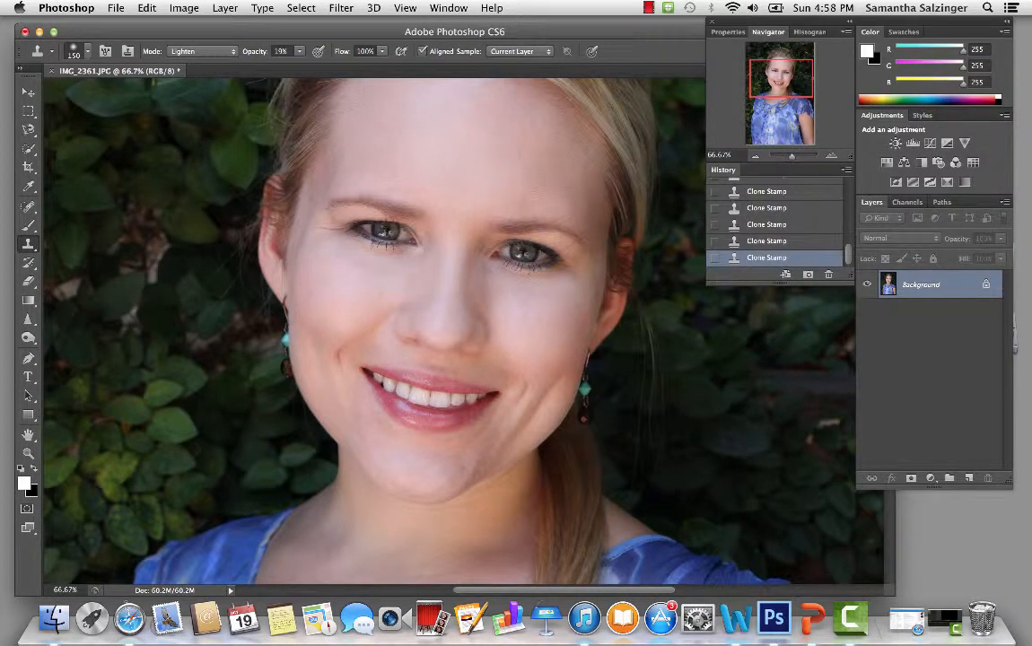